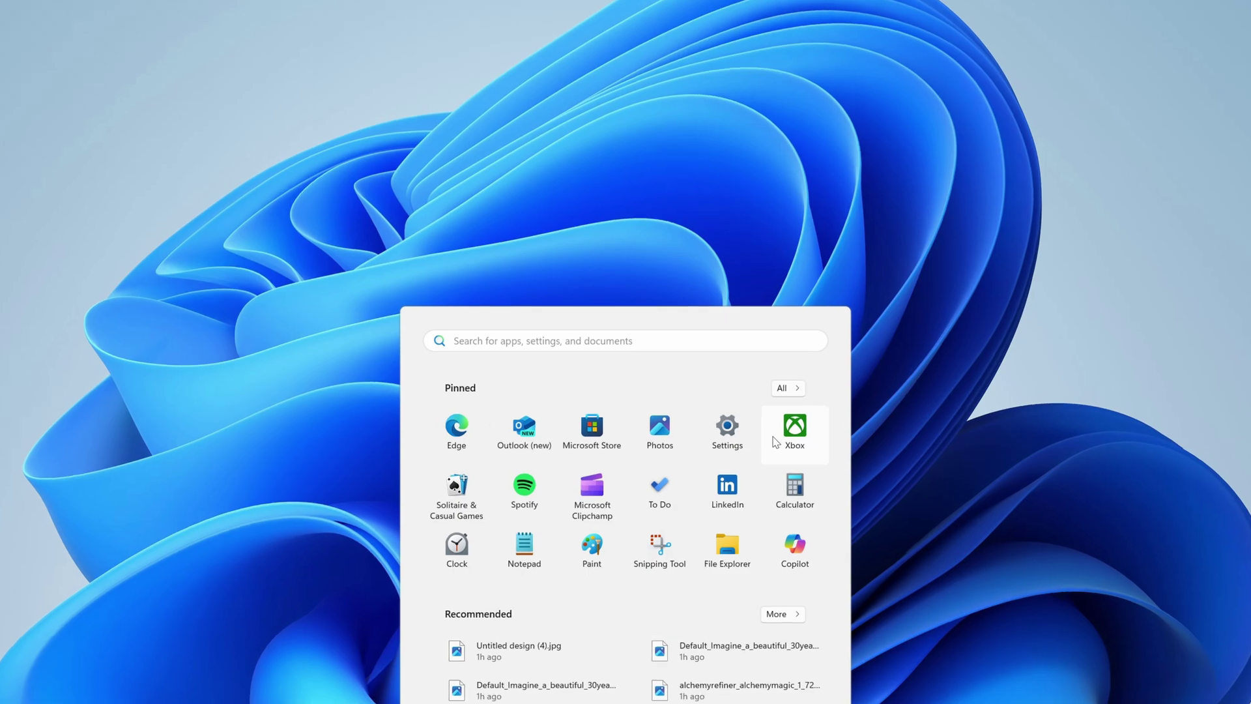
- Launch VideoProc Converter AI and zoom in on ai_generated_potrait.jpg in Photos
type("video")
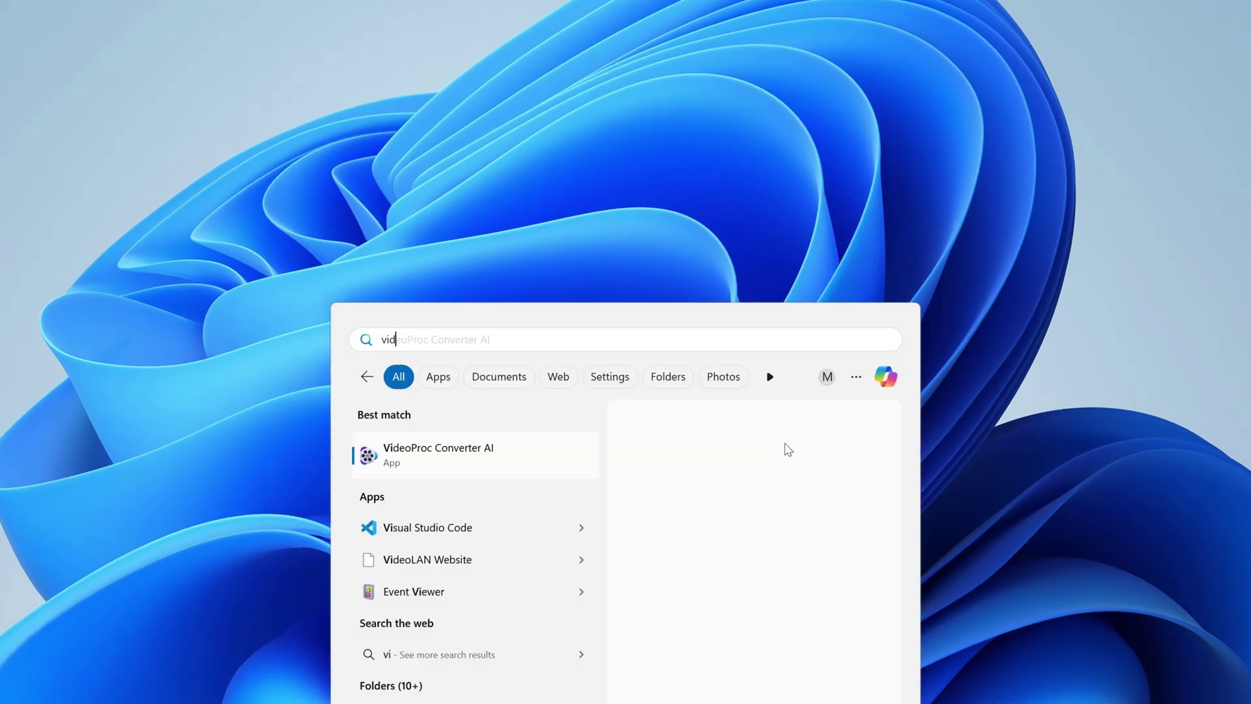
left_click(533, 471)
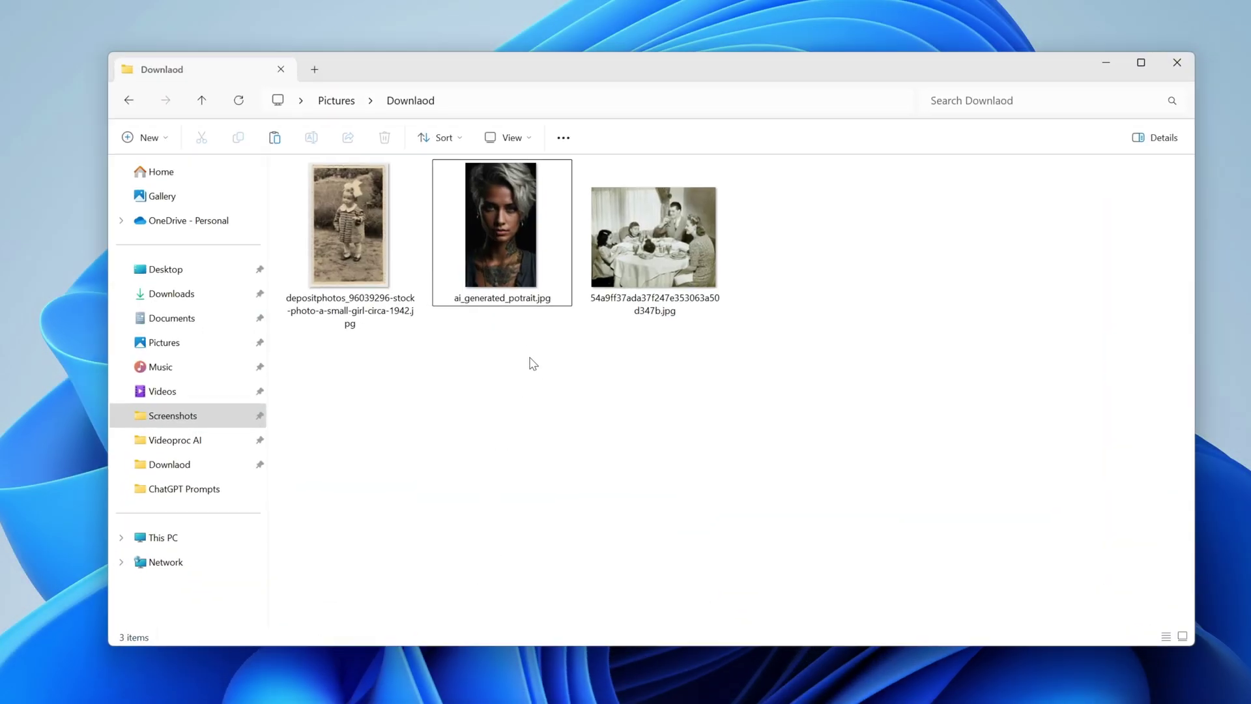
double_click(508, 266)
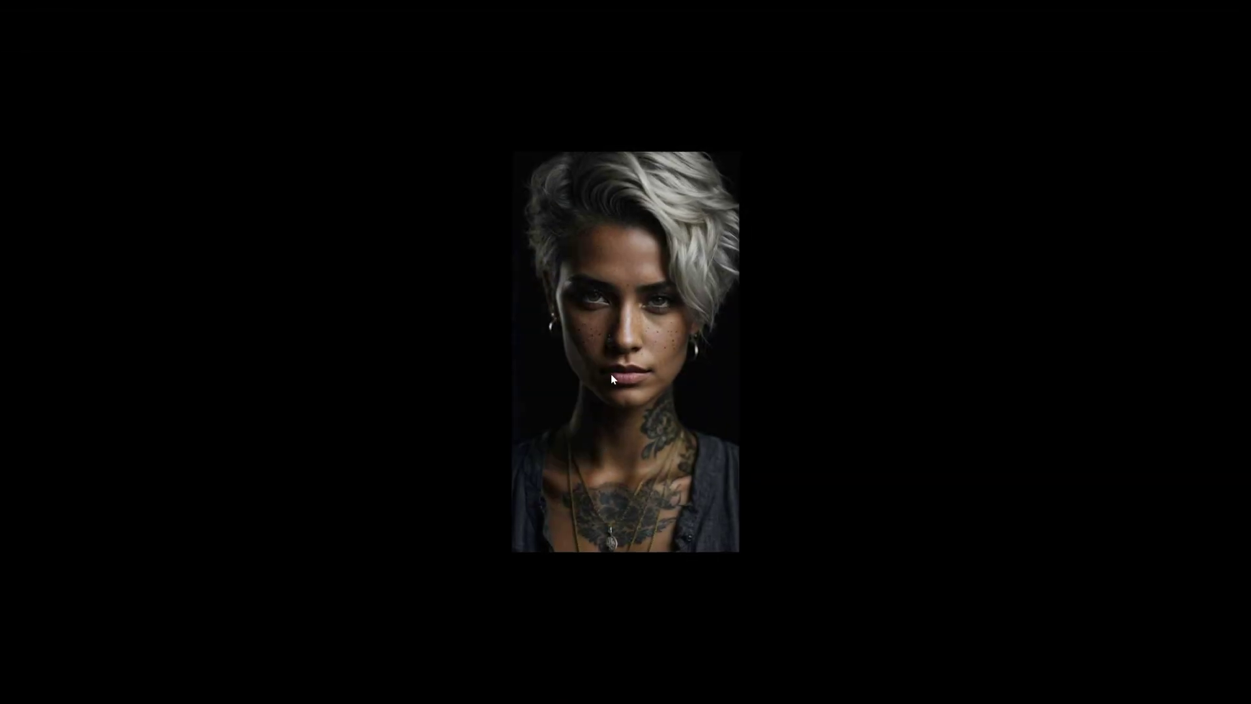
scroll(613, 379, "up", 4)
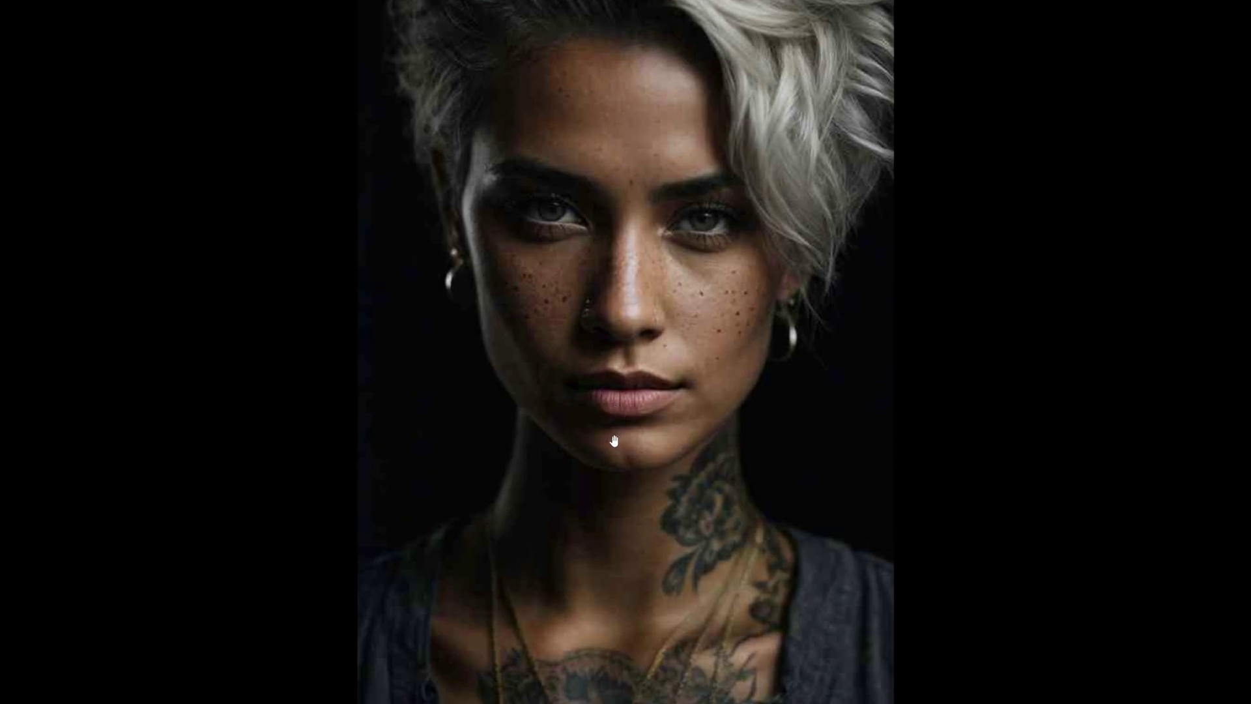
scroll(613, 440, "up", 4)
scroll(456, 385, "up", 3)
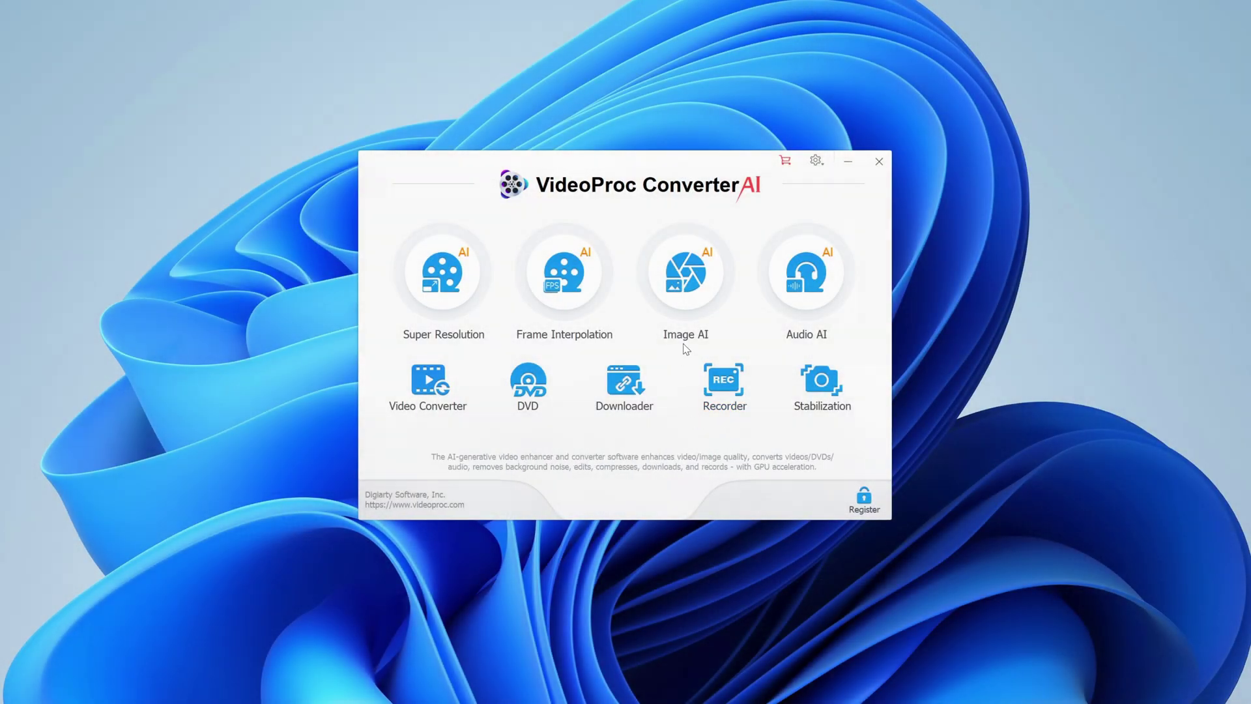
- Load ai_generated_potrait.jpg into Image AI for a 2X Gen Detail v3 preview at 1164×2048
left_click(685, 274)
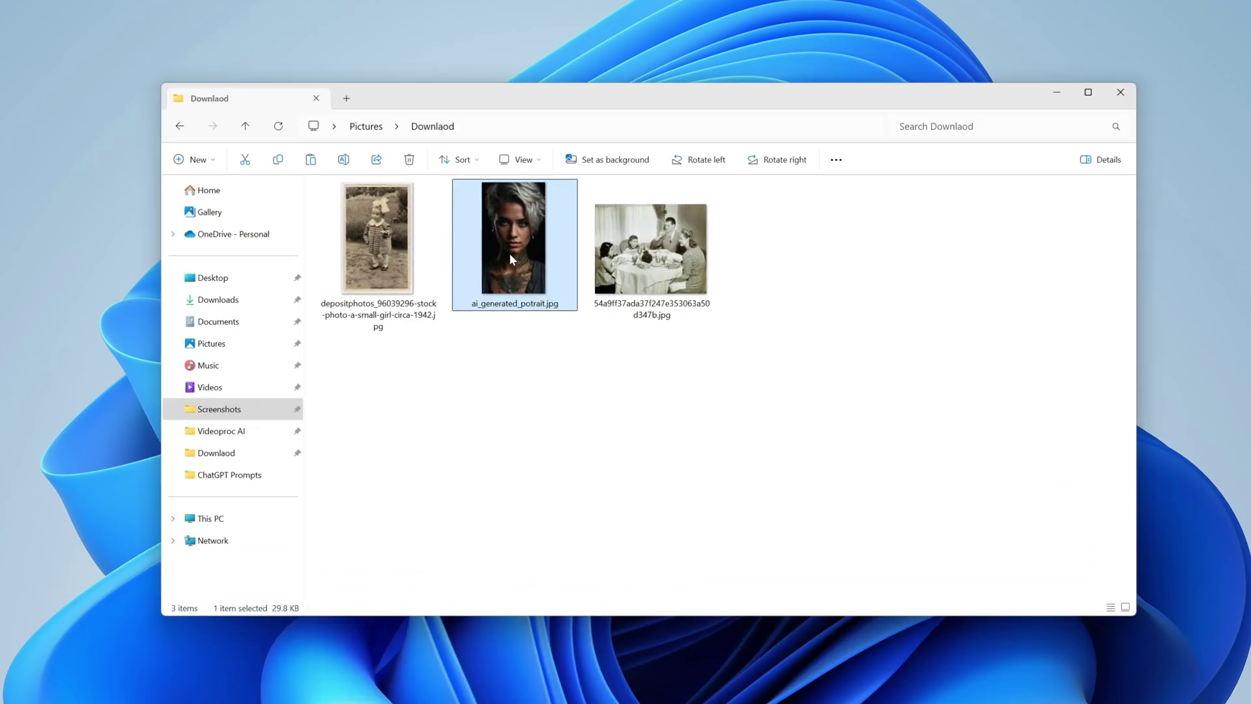
left_click_drag(510, 256, 636, 563)
left_click_drag(544, 310, 547, 312)
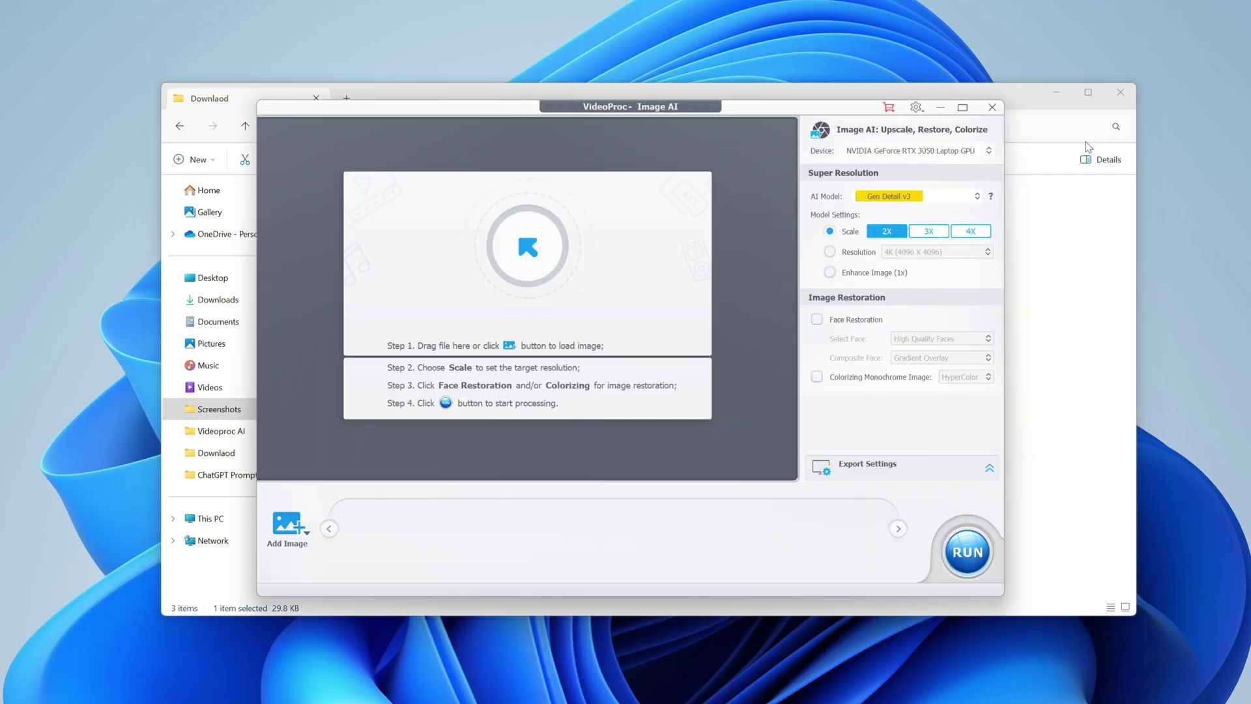
left_click(1121, 92)
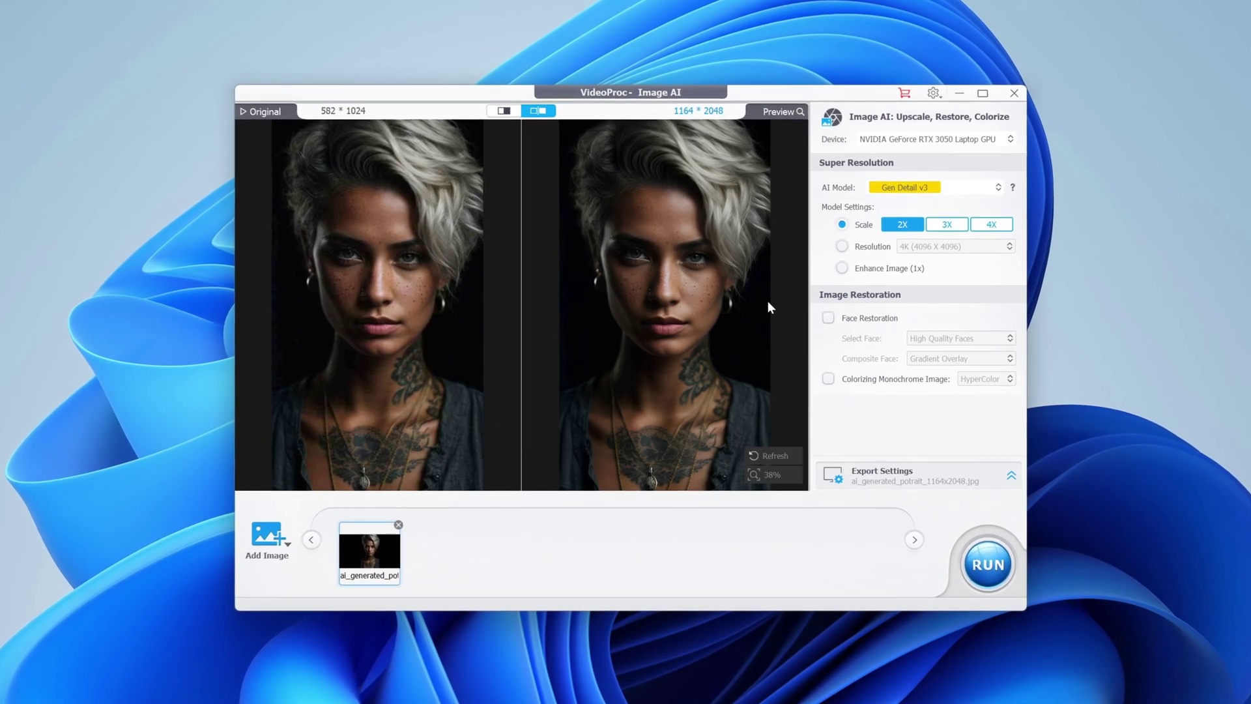
- Compare the 2x upscale in split view over the hair and forehead, then run processing
left_click(988, 93)
scroll(706, 275, "up", 5)
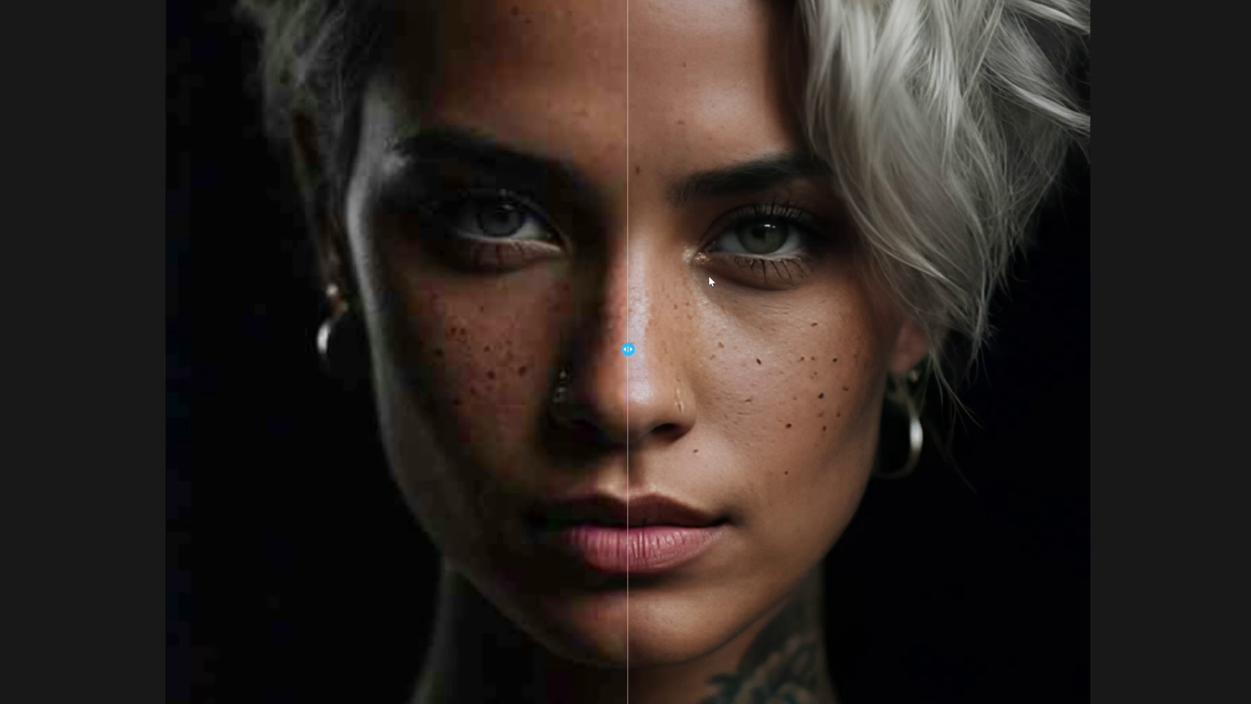
left_click_drag(709, 281, 744, 363)
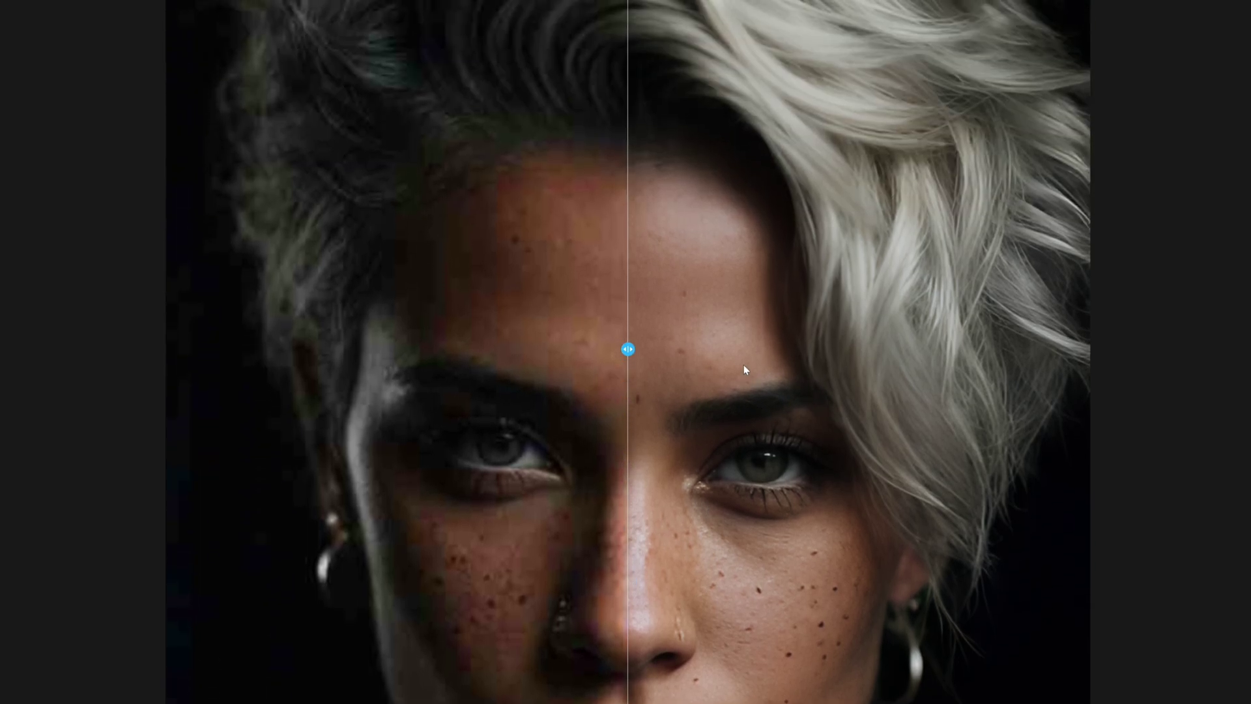
scroll(801, 321, "up", 3)
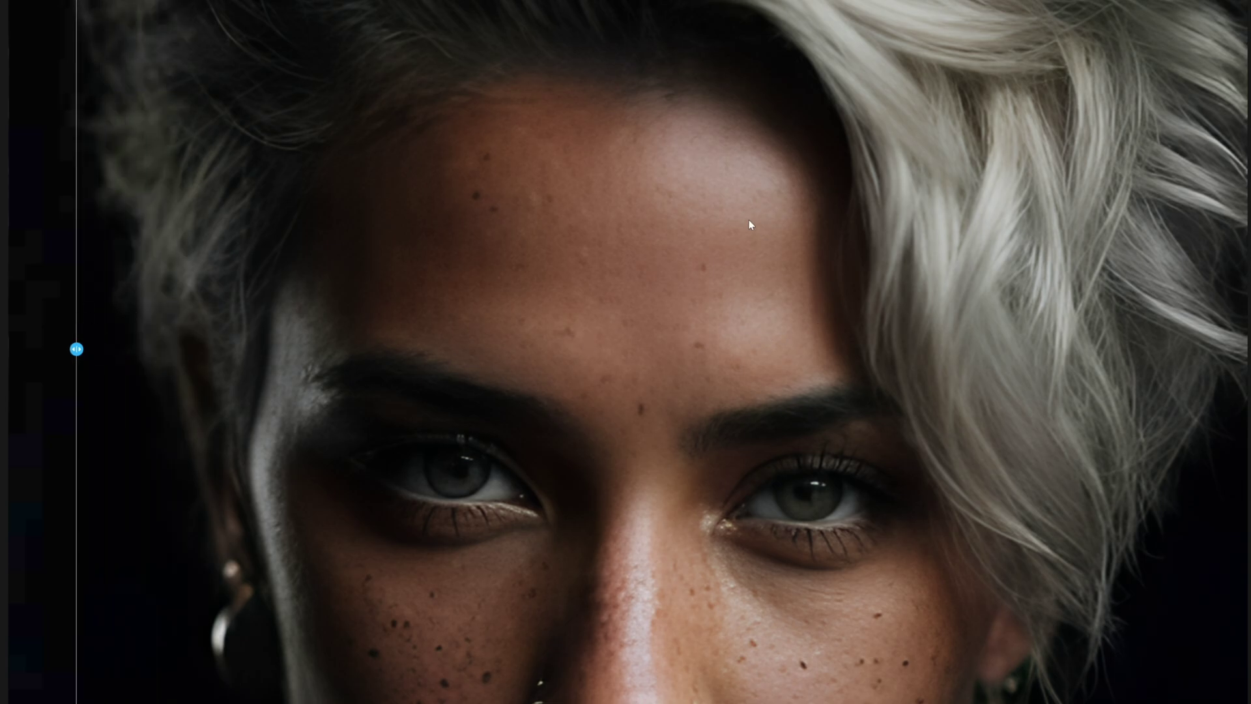
left_click_drag(748, 225, 743, 439)
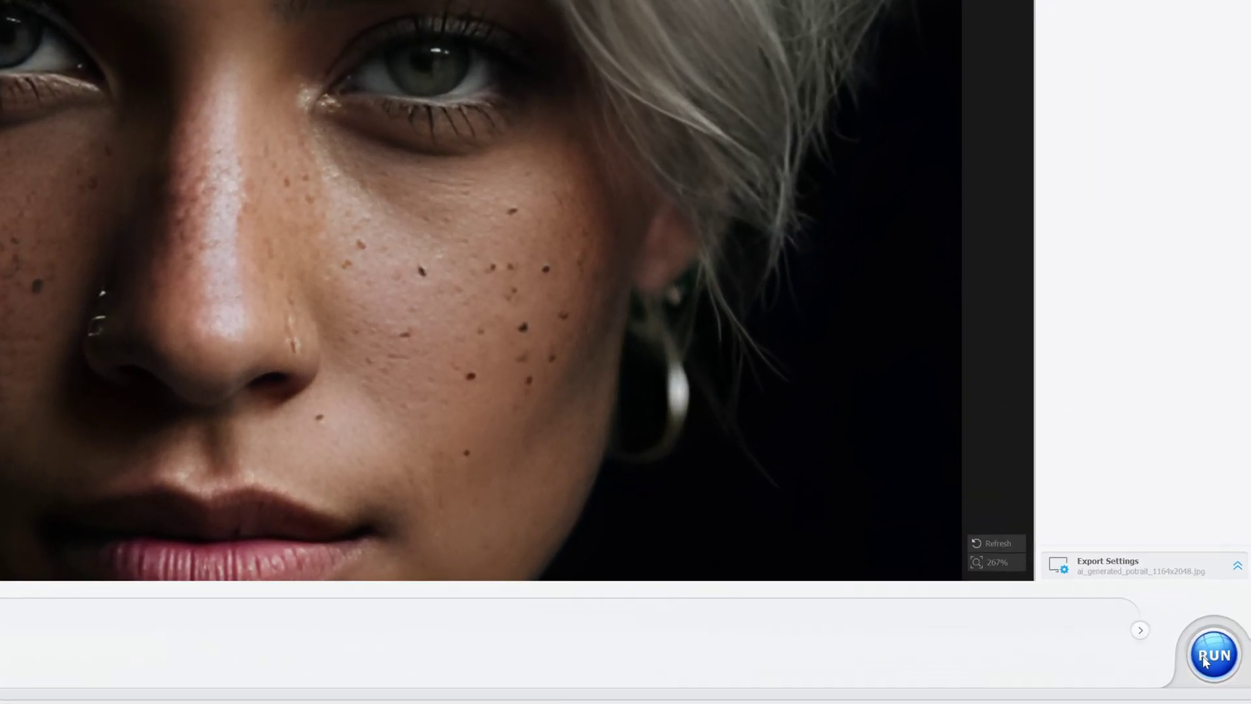
left_click(1221, 647)
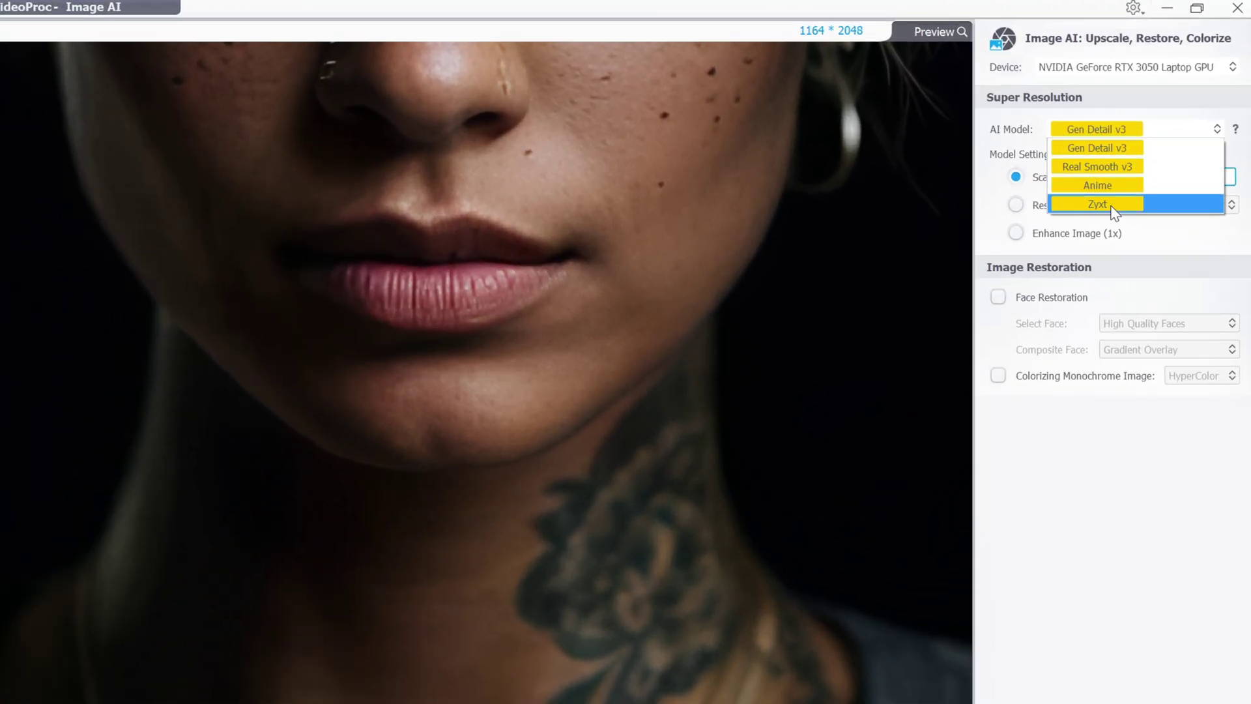
- Switch the AI model to Zyxt and show the whole face in both panes
left_click(1098, 204)
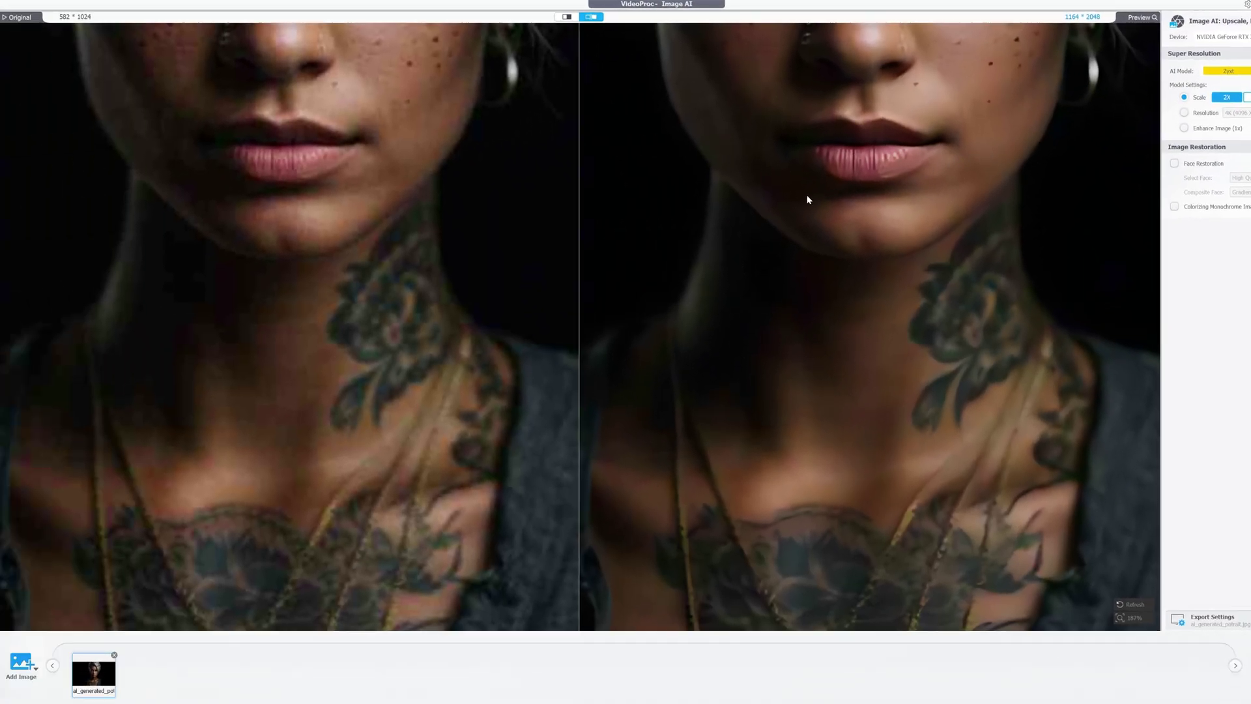
scroll(807, 200, "down", 5)
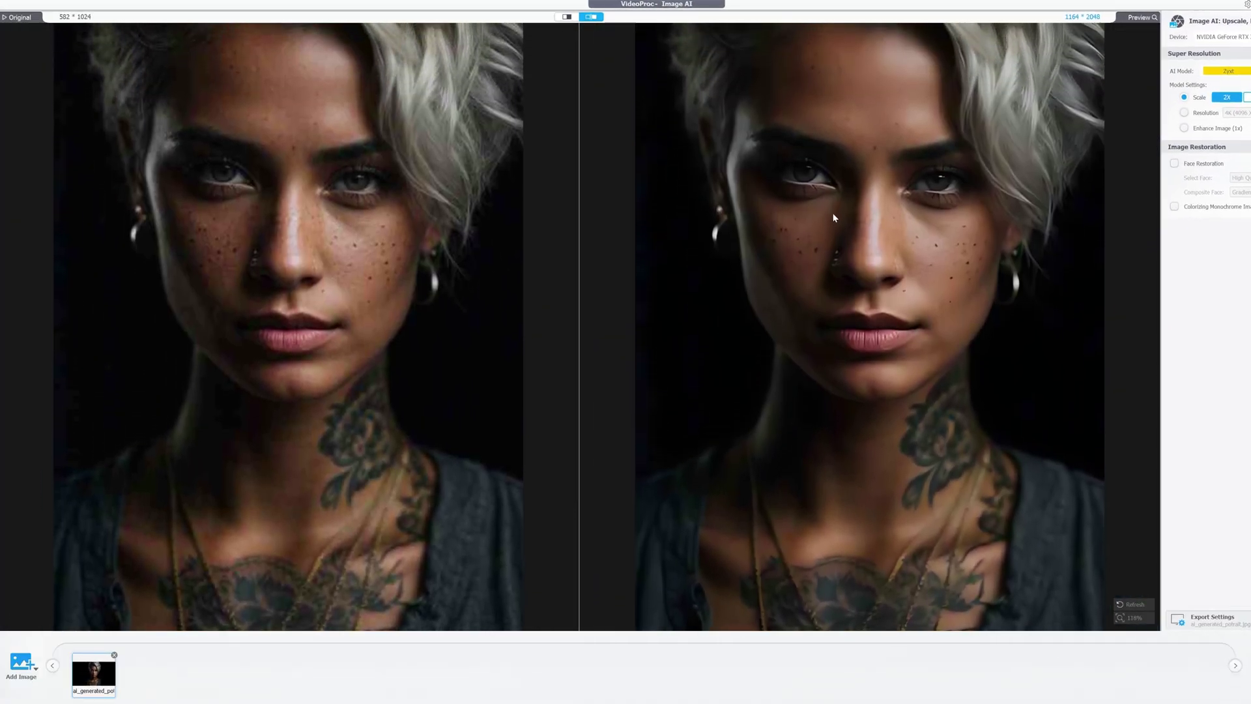
left_click_drag(834, 217, 838, 304)
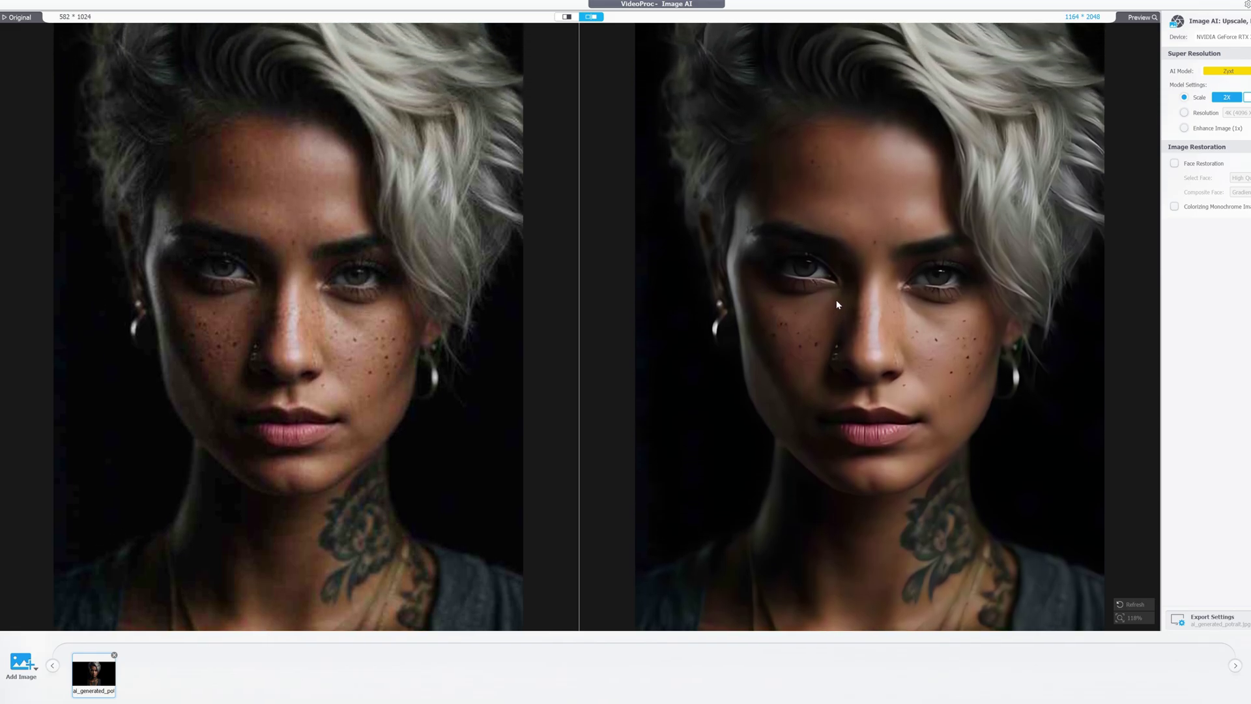
- Compare the Zyxt result in the split-slider view, zoomed in on the face
left_click(566, 17)
scroll(623, 198, "up", 6)
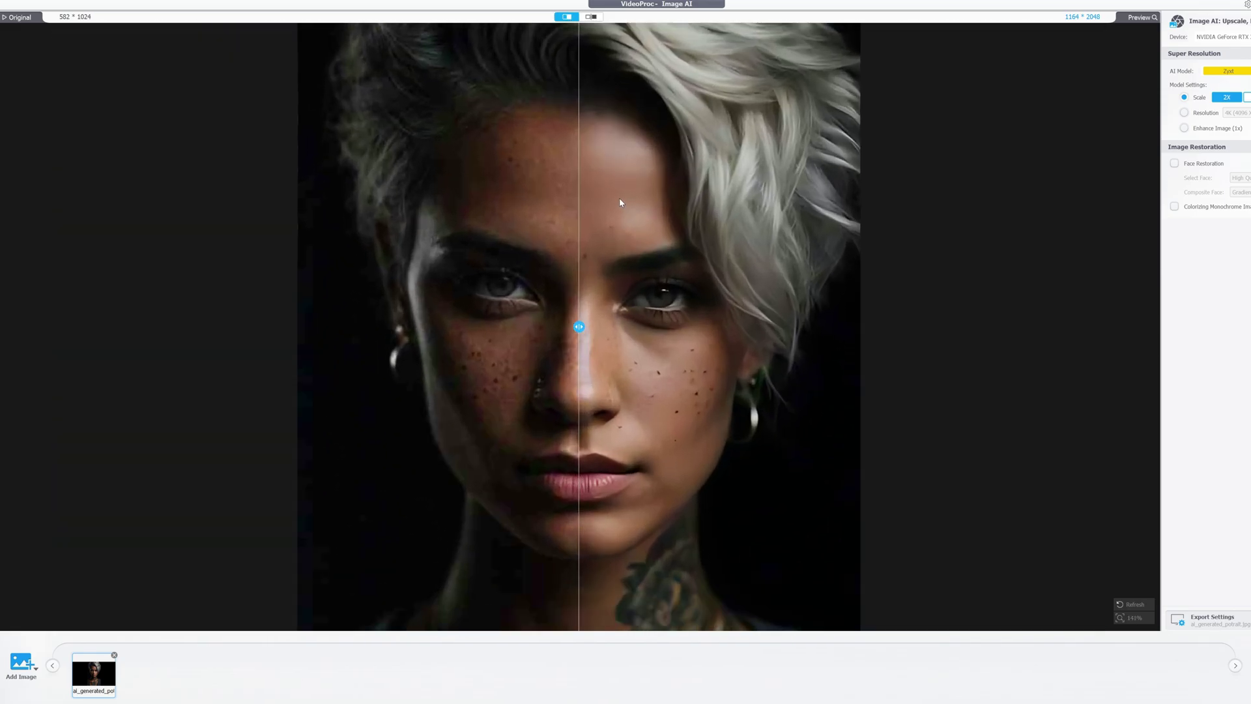
scroll(620, 197, "up", 2)
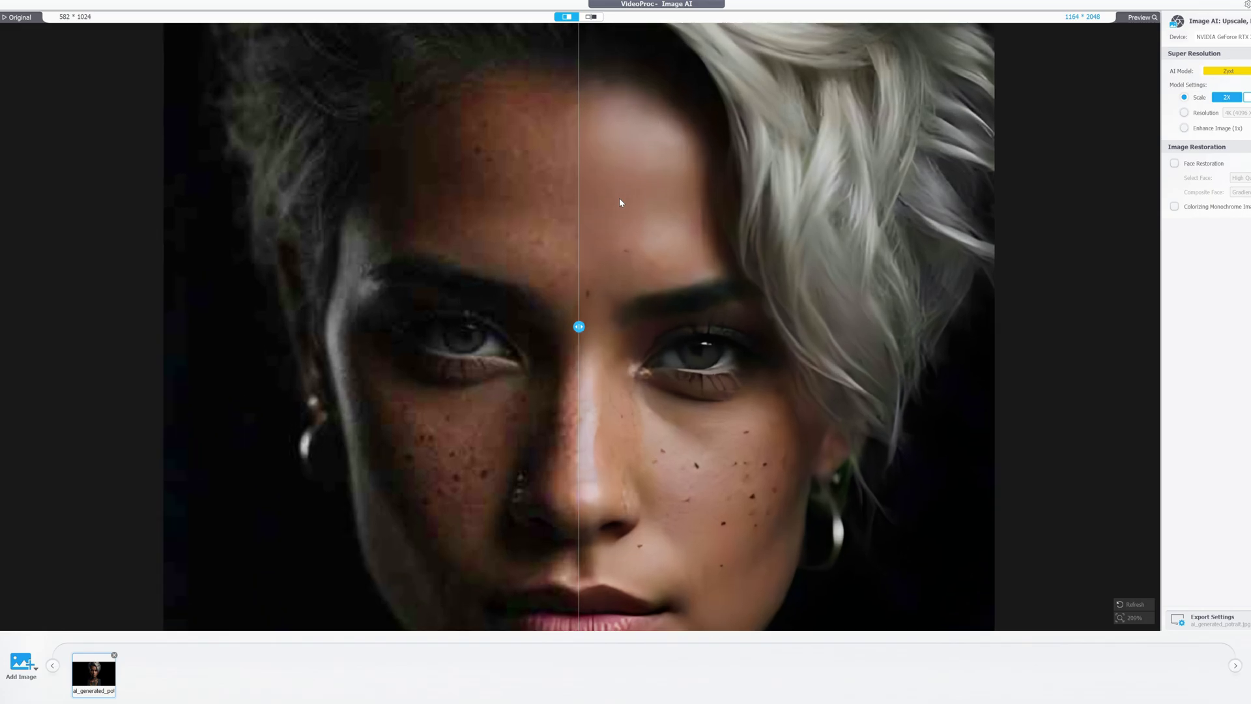
left_click_drag(637, 287, 639, 240)
scroll(714, 252, "up", 3)
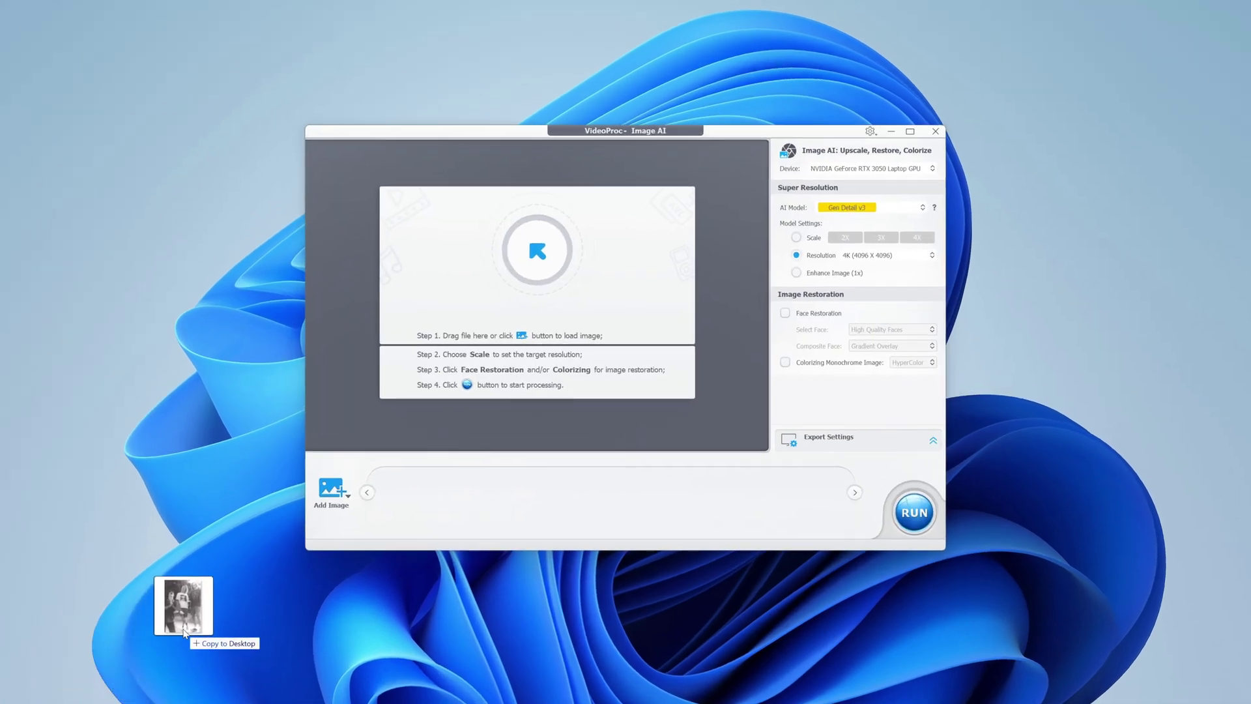
- Load sfnew_0007.jpg, set Scale to 2X and enable Colorizing Monochrome Image
left_click_drag(479, 348, 478, 348)
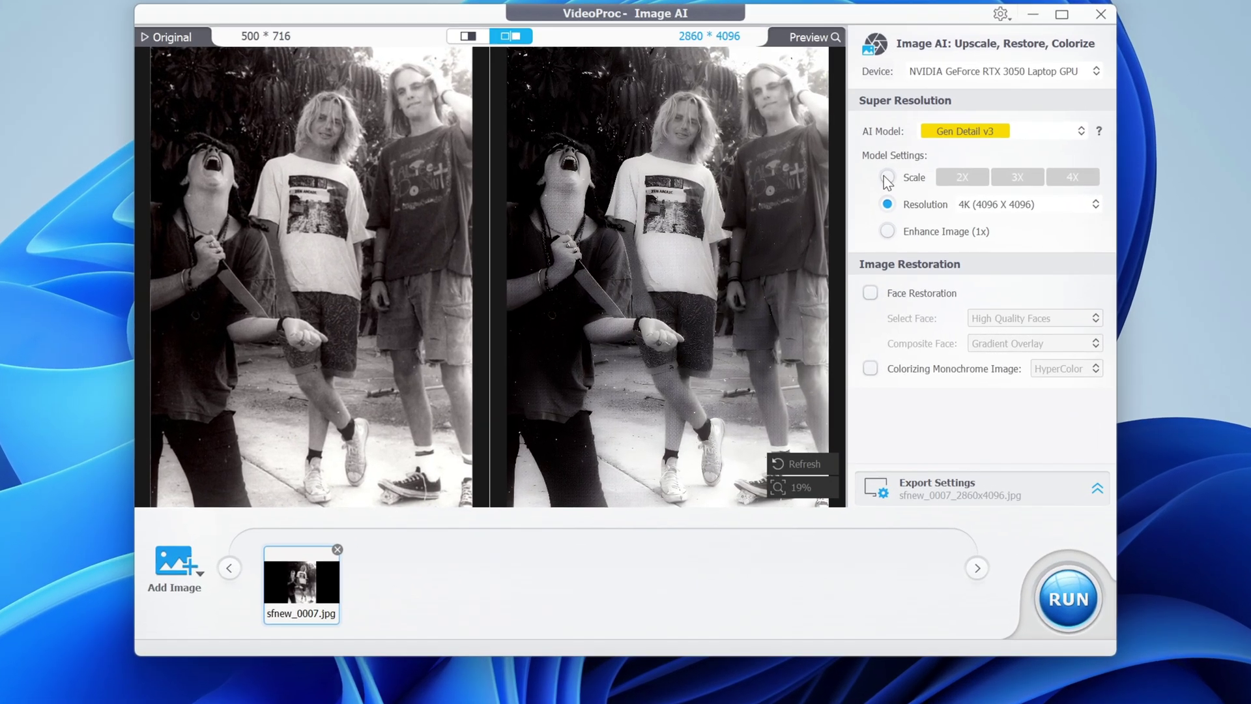
left_click(797, 238)
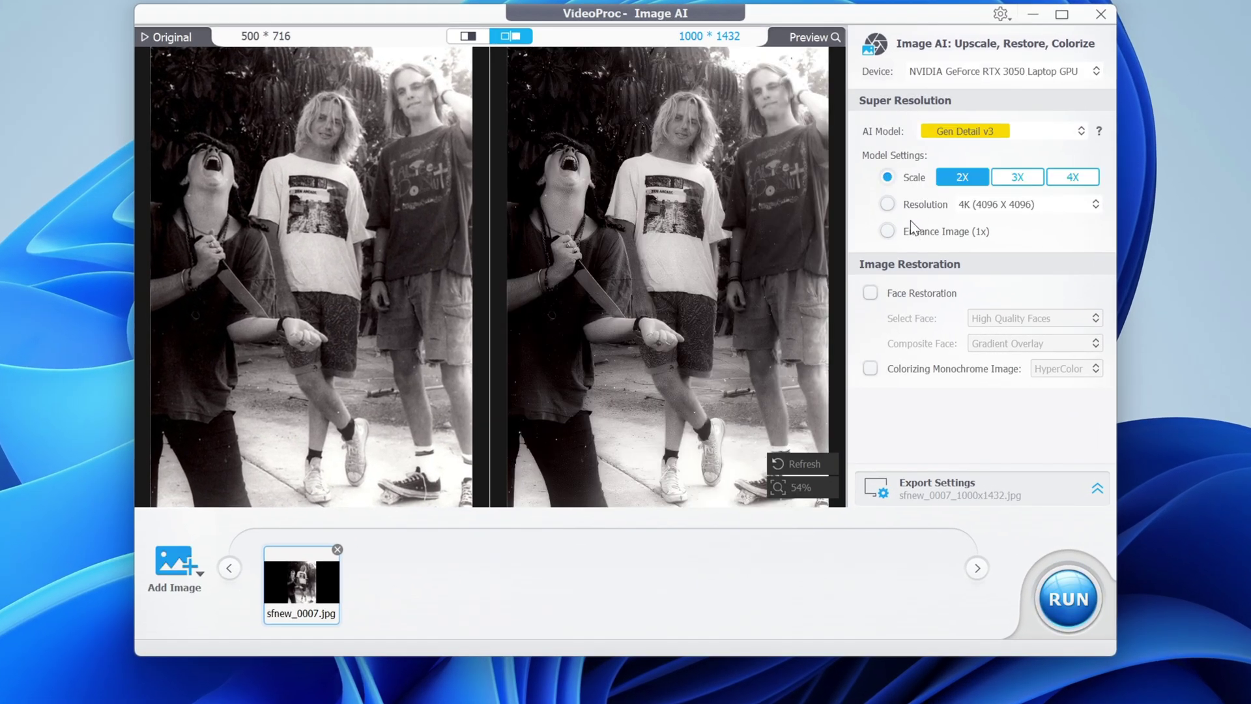
left_click(873, 371)
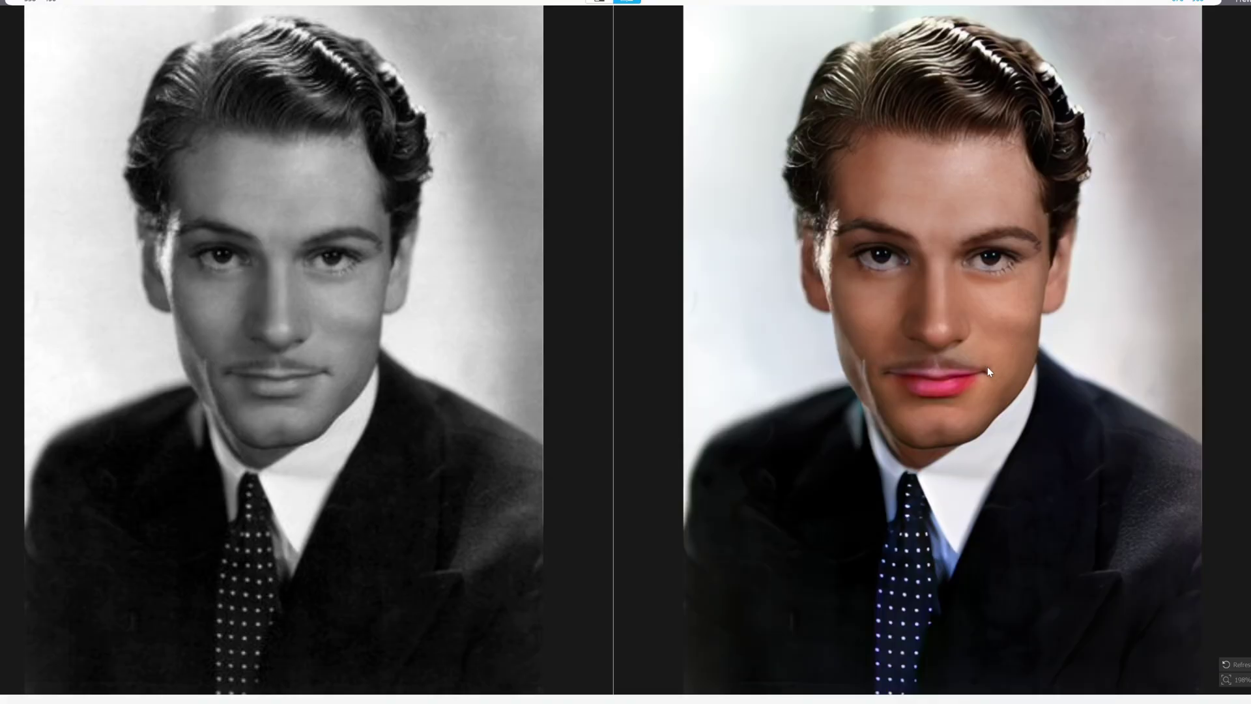
- Pan to the man's face and change the colorizing model from HyperColor to DeepColor
scroll(971, 378, "up", 4)
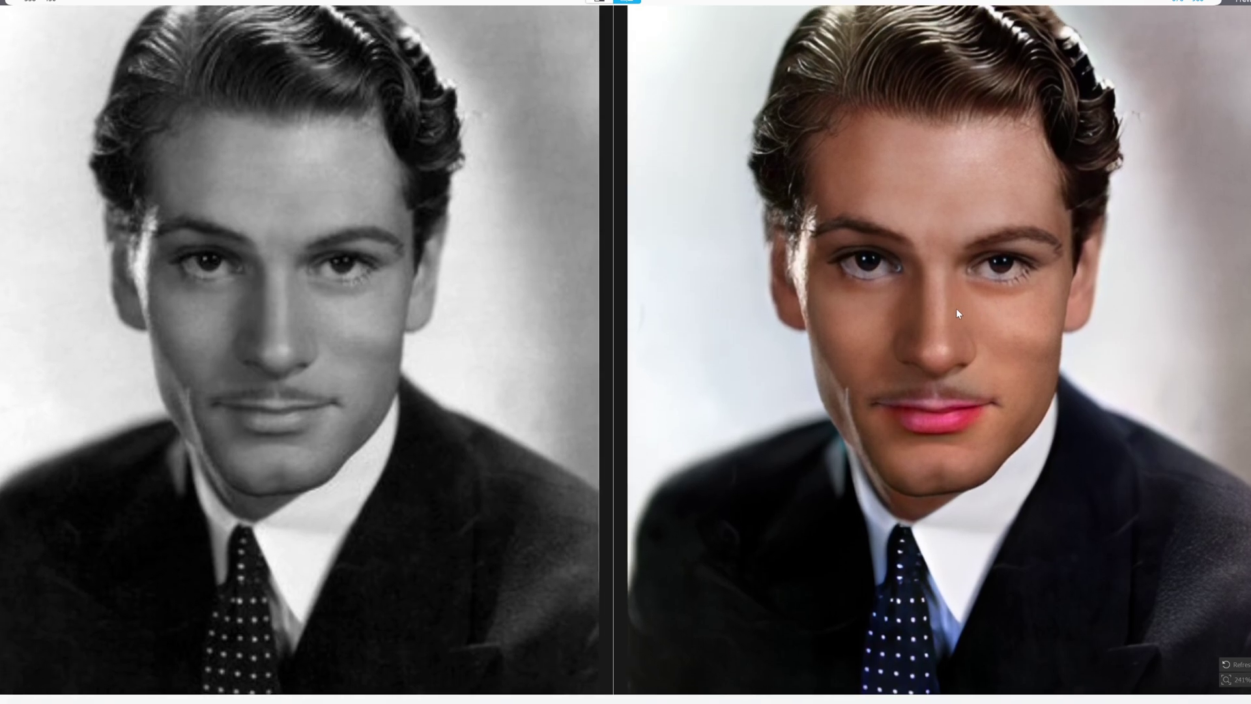
left_click_drag(956, 307, 901, 344)
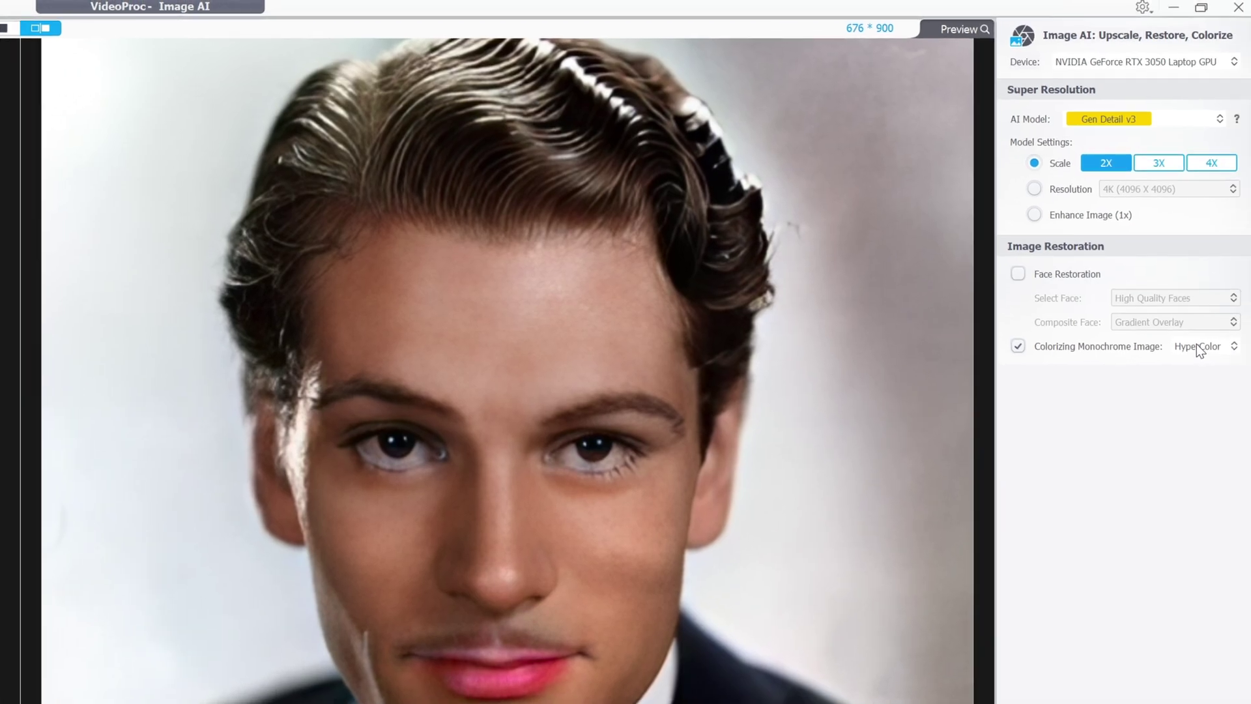
left_click(1206, 346)
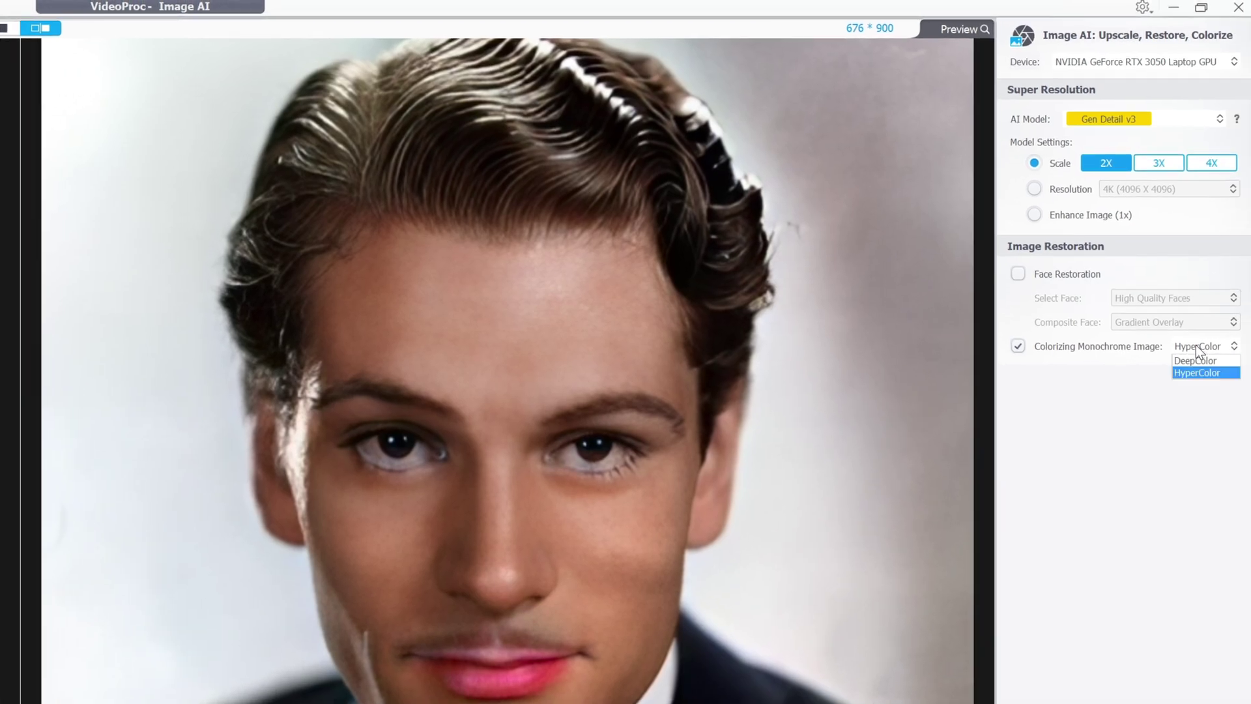
left_click(1192, 361)
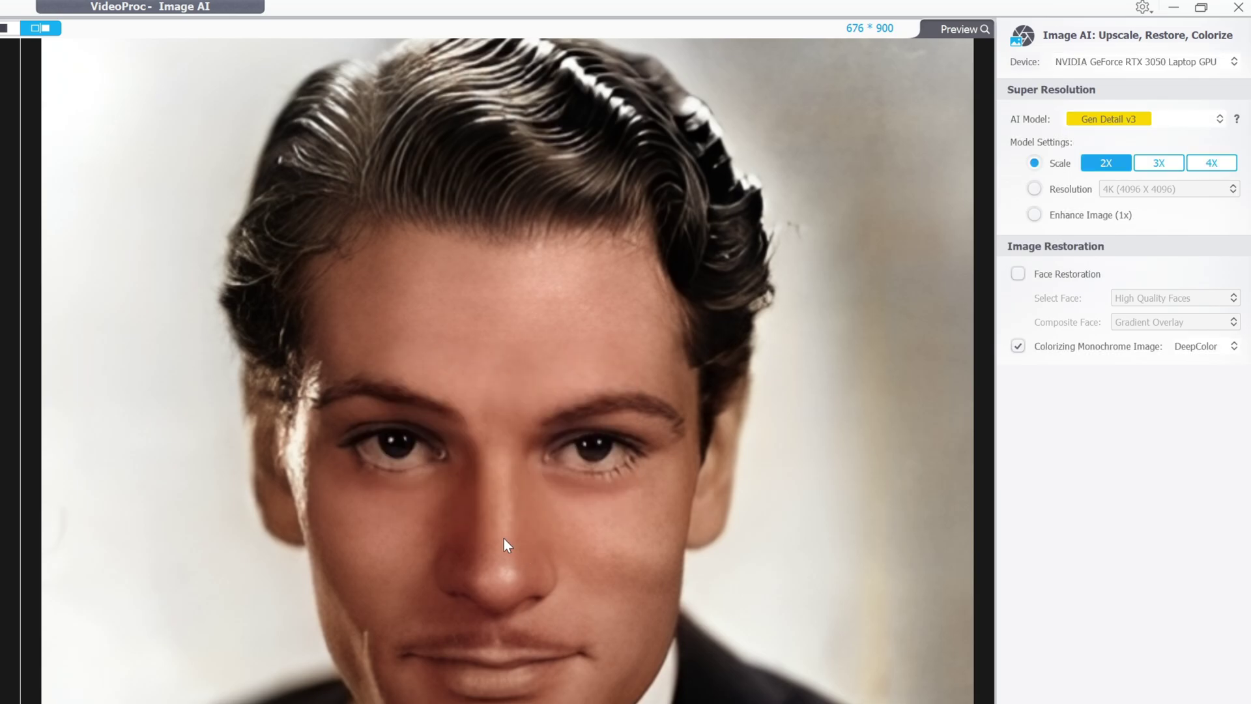
scroll(515, 547, "down", 3)
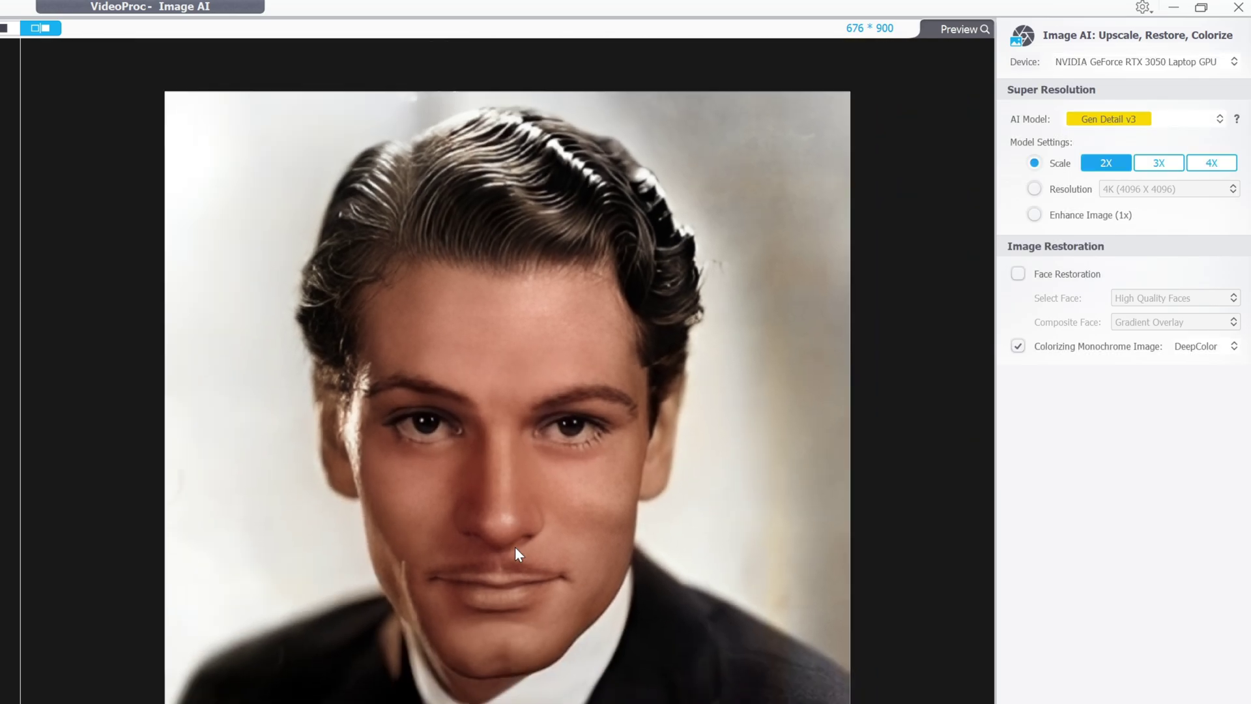
scroll(515, 547, "up", 2)
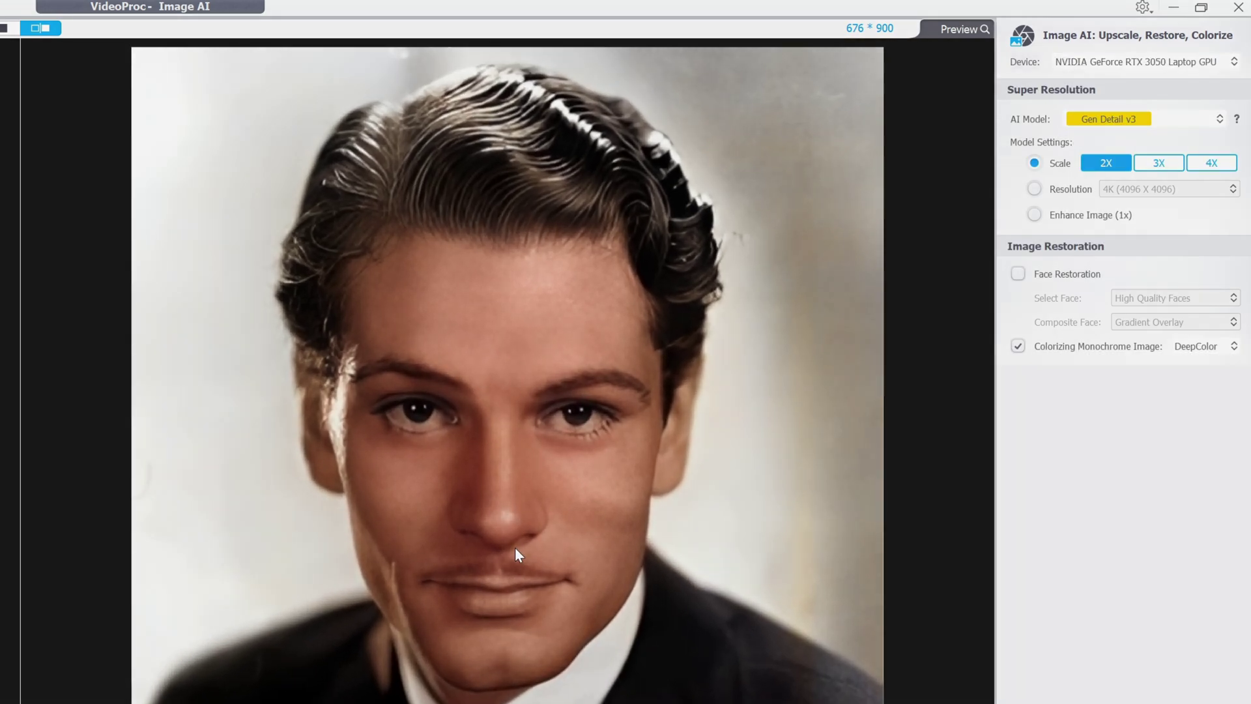